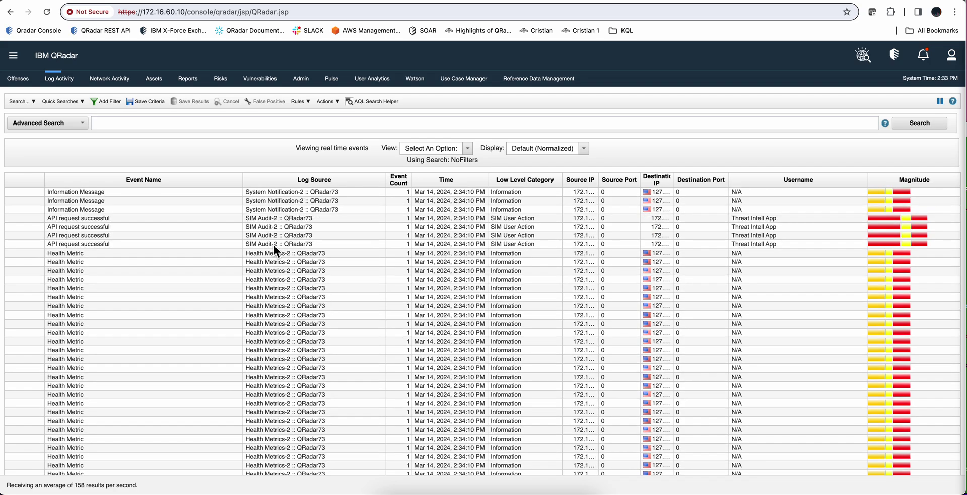
# Select the 30-day EPS-per-log-source AQL query in the Reddit r/QRadar EPS Report thread
pyautogui.hotkey('ctrl', 'Tab')
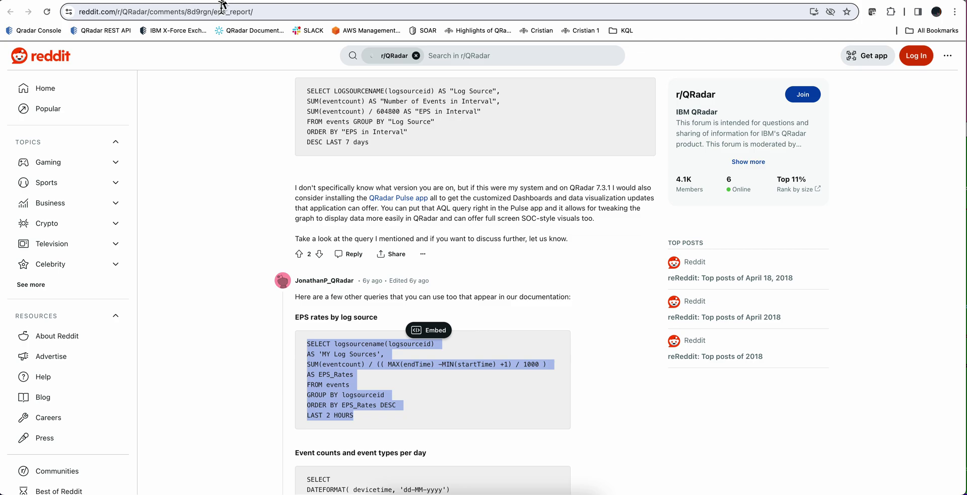
pyautogui.scroll(10, 225, 124)
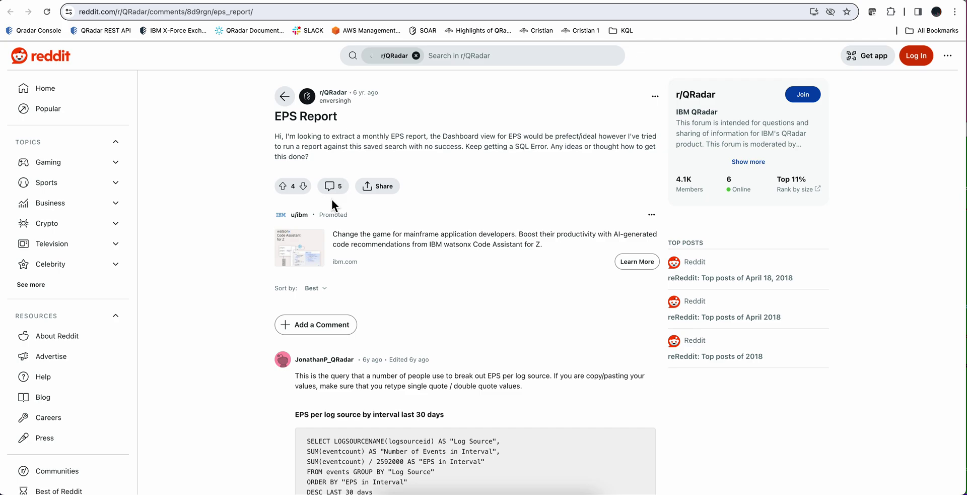
pyautogui.scroll(-2, 401, 328)
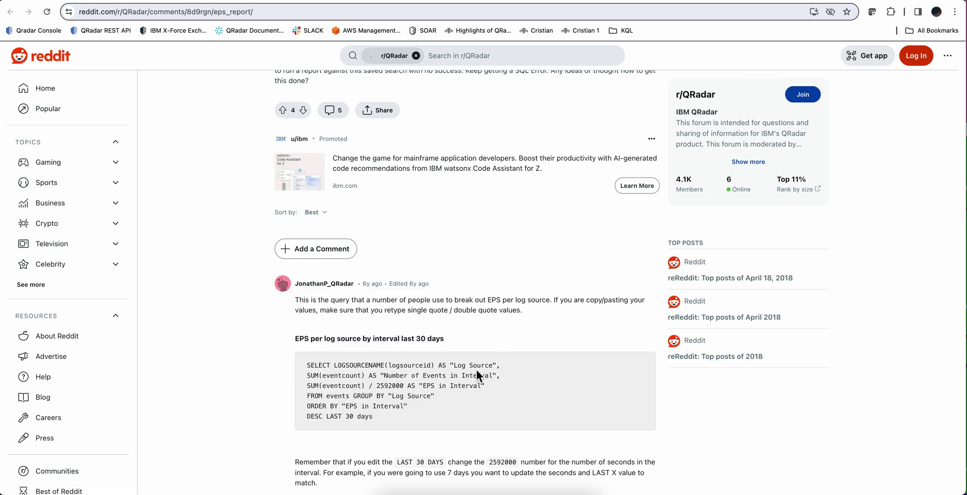
pyautogui.scroll(-2, 477, 370)
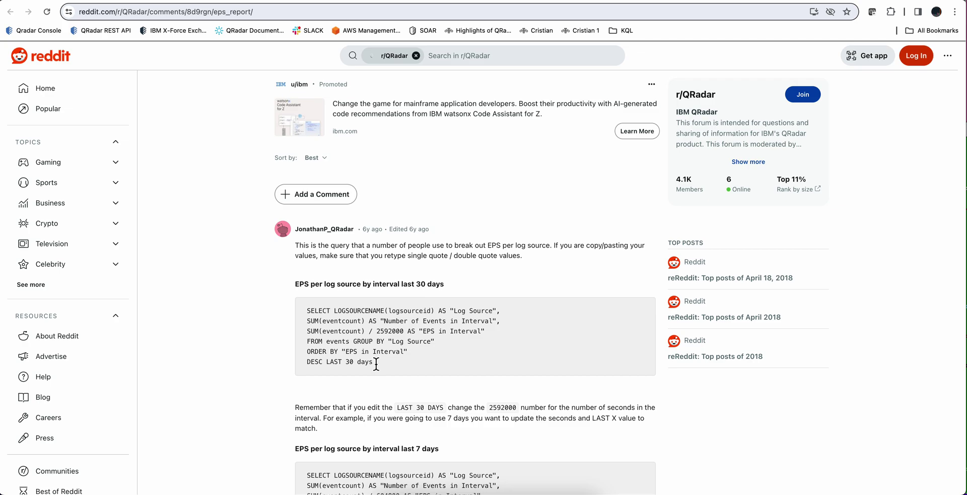
pyautogui.moveTo(376, 362); pyautogui.dragTo(308, 309)
pyautogui.press('super+c')
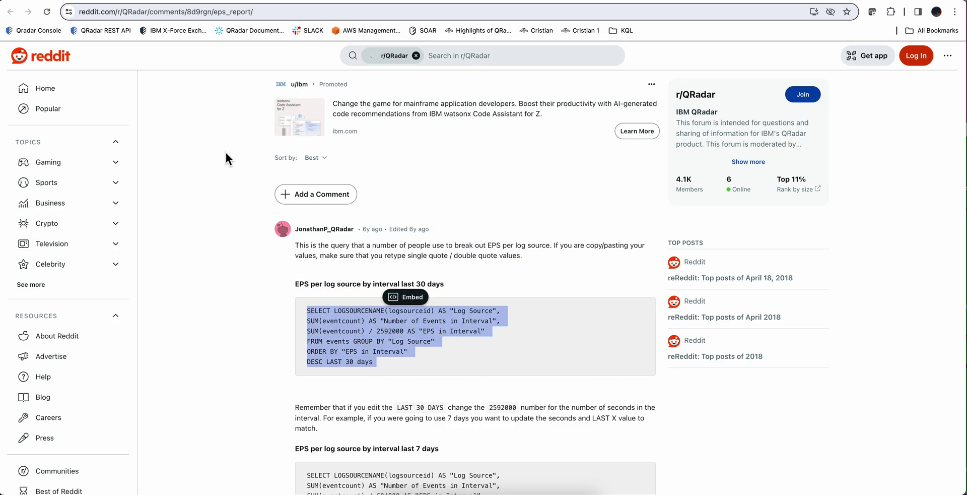
# Run the copied 30-day EPS query as an Advanced Search in Log Activity
pyautogui.click(332, 2)
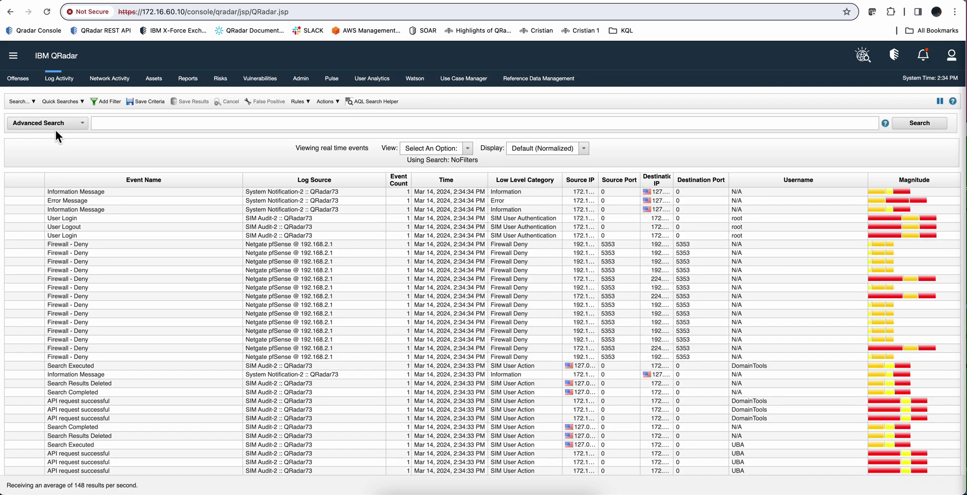
pyautogui.click(76, 127)
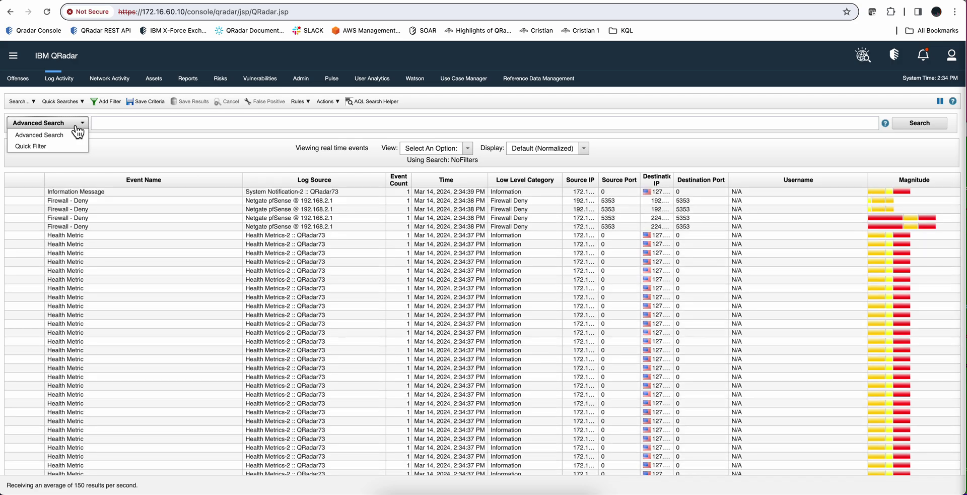
pyautogui.click(110, 121)
pyautogui.press('super+v')
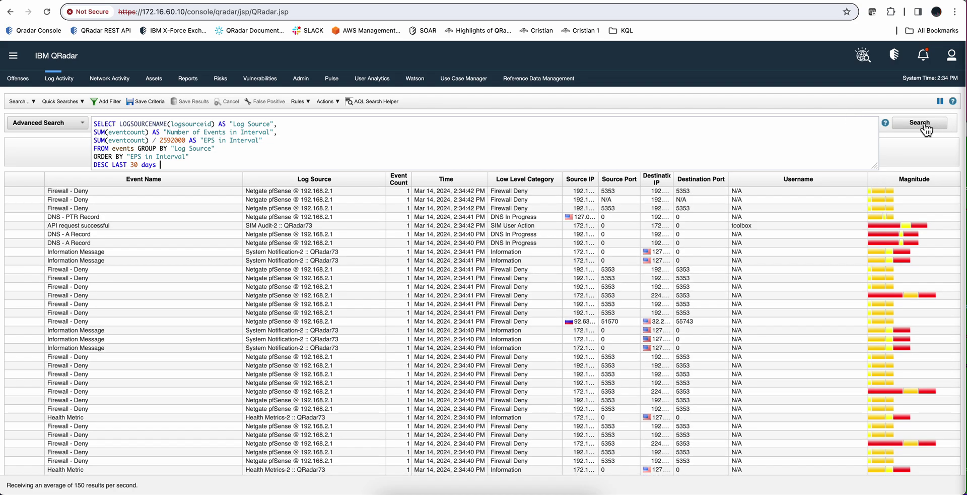
pyautogui.click(925, 125)
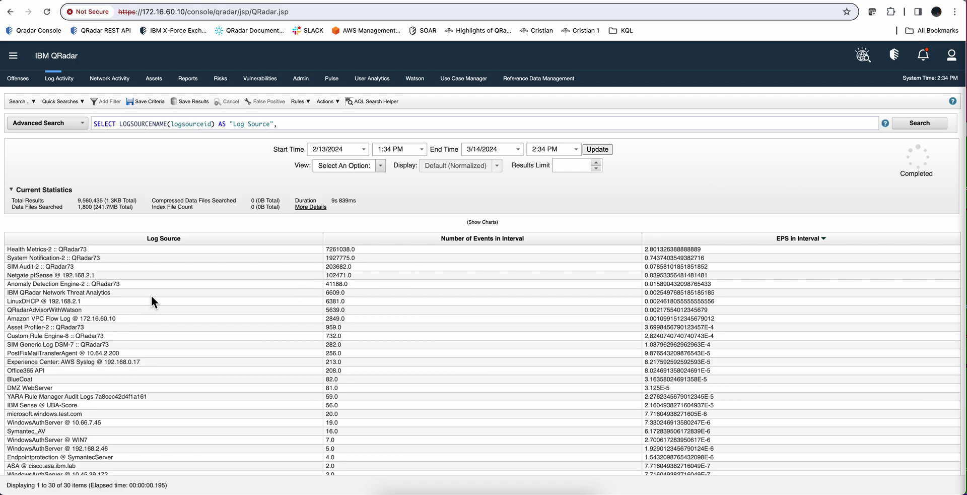
# Review the EPS in Interval results for 30 log sources, then return to the Reddit thread
pyautogui.scroll(-3, 151, 299)
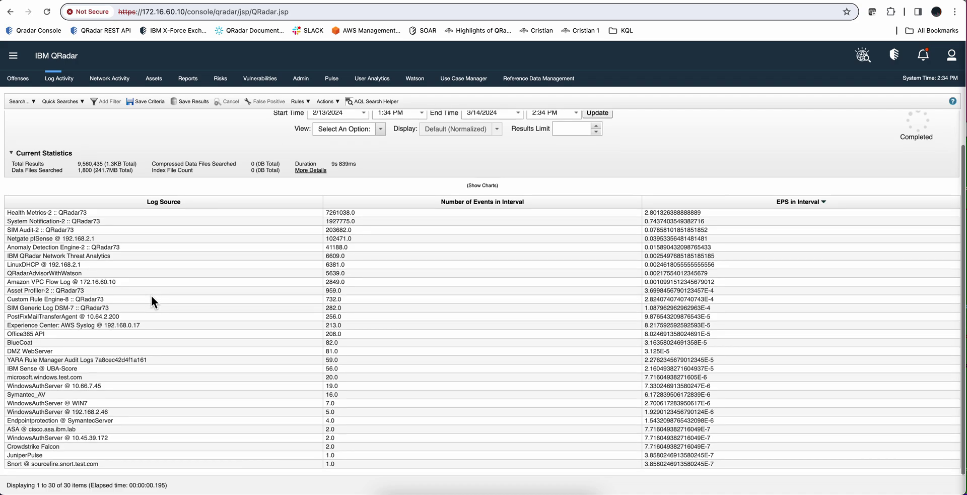
pyautogui.scroll(3, 151, 301)
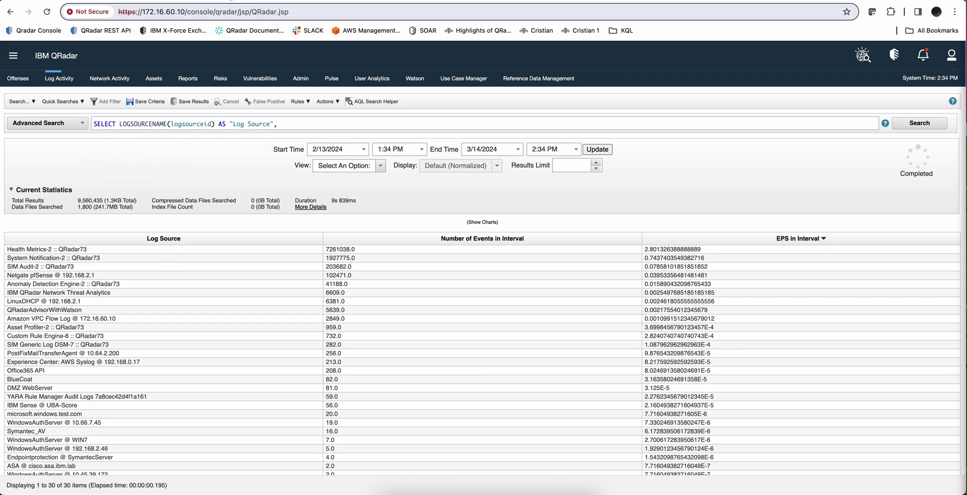
pyautogui.hotkey('ctrl', 'Tab')
pyautogui.scroll(-3, 388, 279)
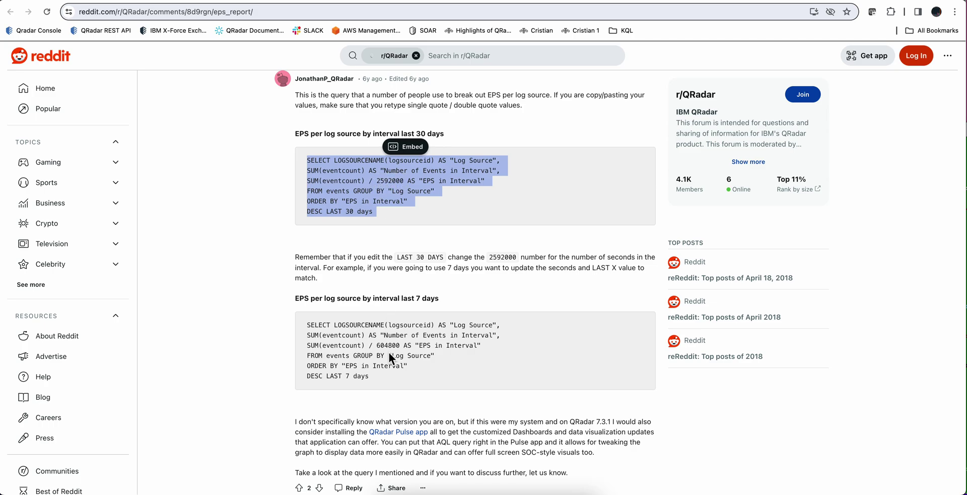
# Select the 'last 7 days' EPS-per-log-source query instead of the 30-day one
pyautogui.click(374, 379)
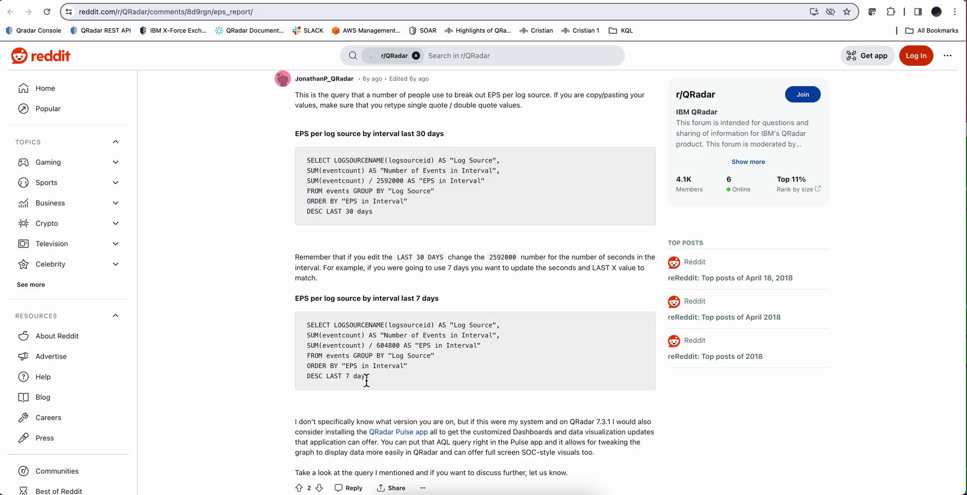
pyautogui.moveTo(371, 376); pyautogui.dragTo(301, 328)
pyautogui.press('super+c')
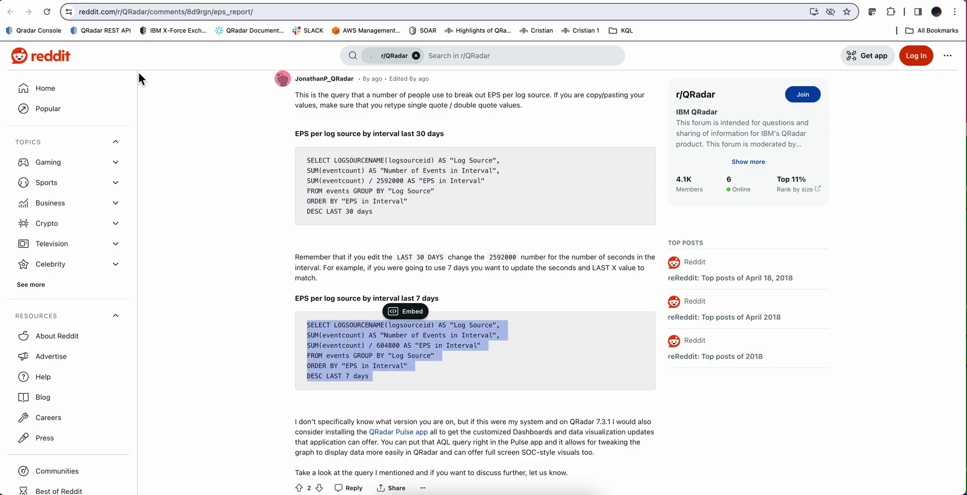
# Replace the 30-day AQL with the 7-day EPS query and run it over 3/7–3/14/2024
pyautogui.click(337, 3)
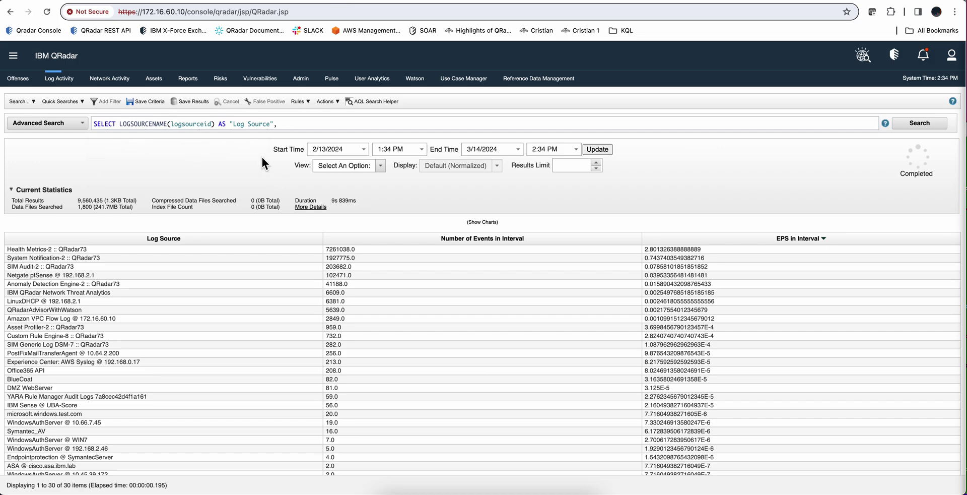
pyautogui.click(264, 121)
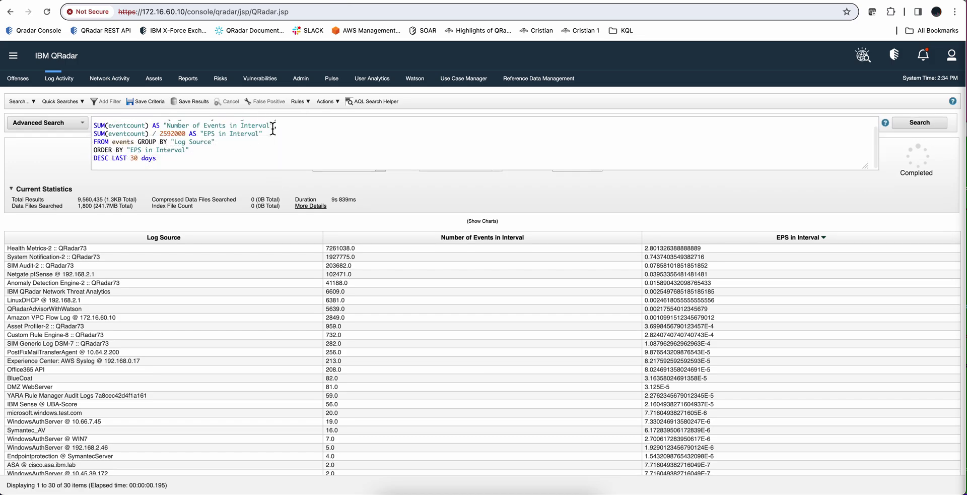
pyautogui.press('super+a')
pyautogui.press('BackSpace')
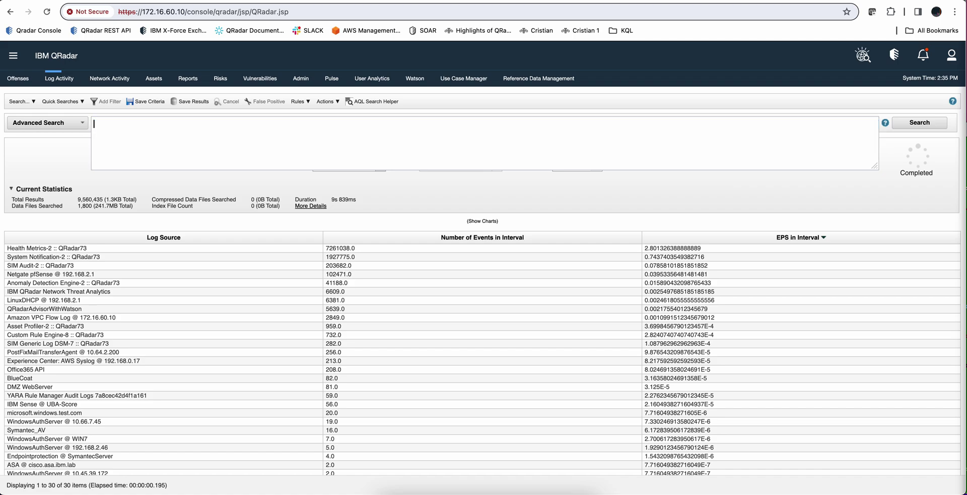
pyautogui.press('super+v')
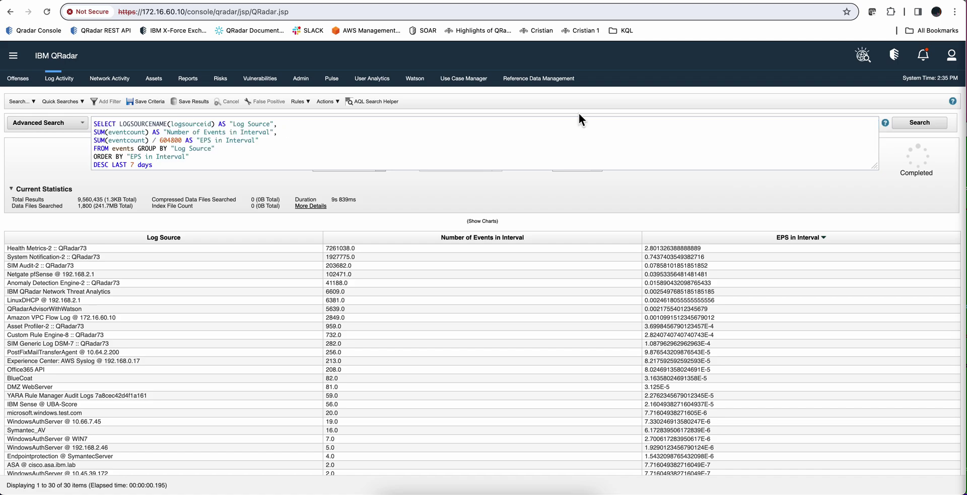
pyautogui.click(935, 123)
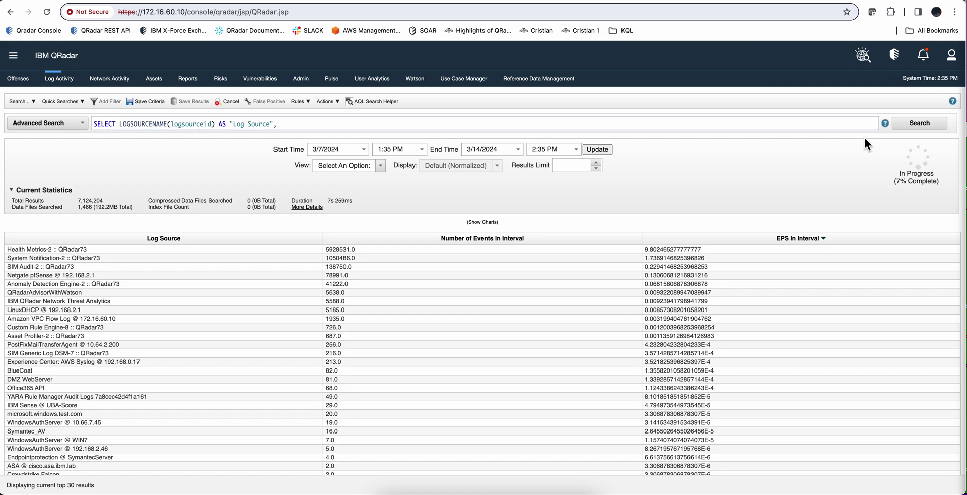
# Select the 'EPS rates by log source' query covering the last 2 hours
pyautogui.click(211, 7)
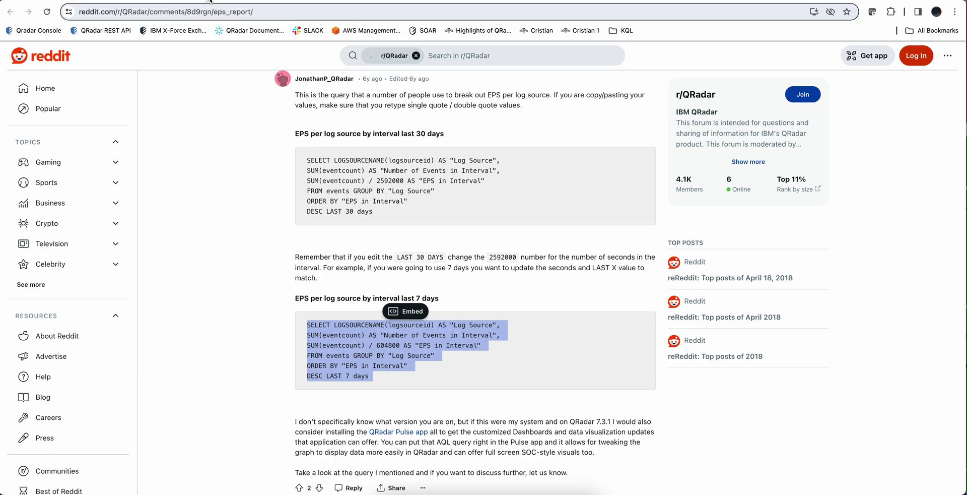
pyautogui.scroll(-5, 225, 195)
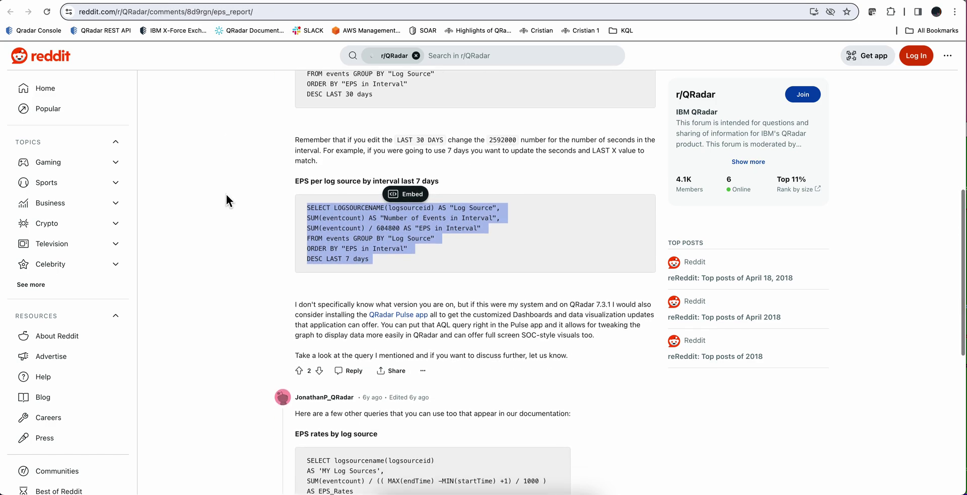
pyautogui.scroll(-1, 225, 195)
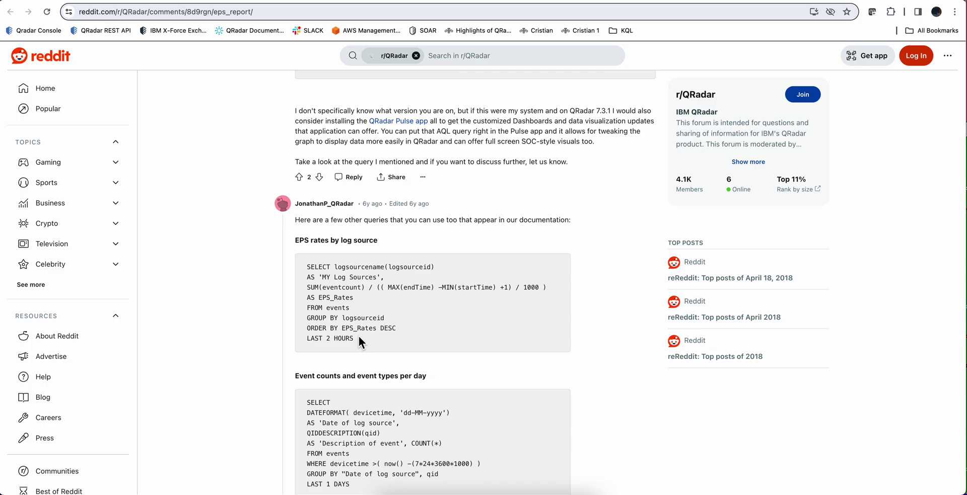
pyautogui.moveTo(359, 336); pyautogui.dragTo(307, 263)
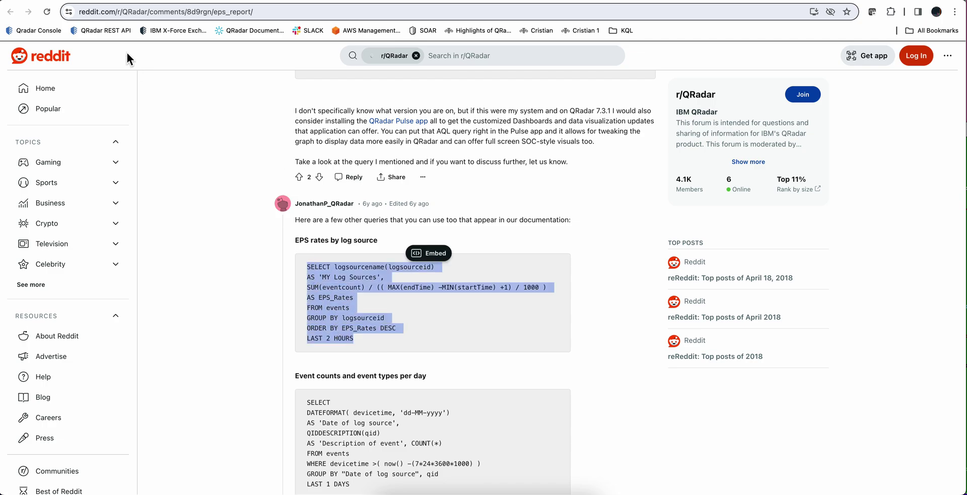
# Replace the AQL with the 2-hour EPS-rates query and run it, ranking 11 log sources by EPS_Rates
pyautogui.hotkey('ctrl', 'Tab')
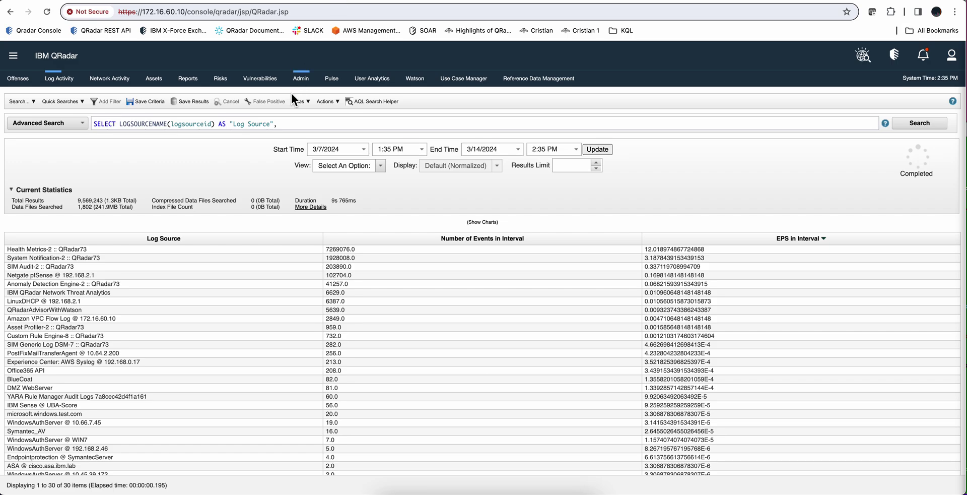
pyautogui.click(277, 121)
pyautogui.press('super+a')
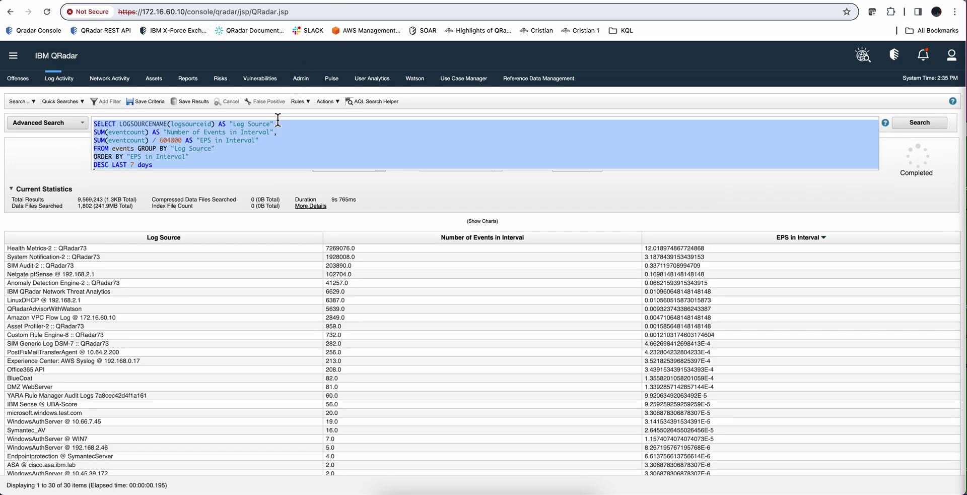
pyautogui.press('BackSpace')
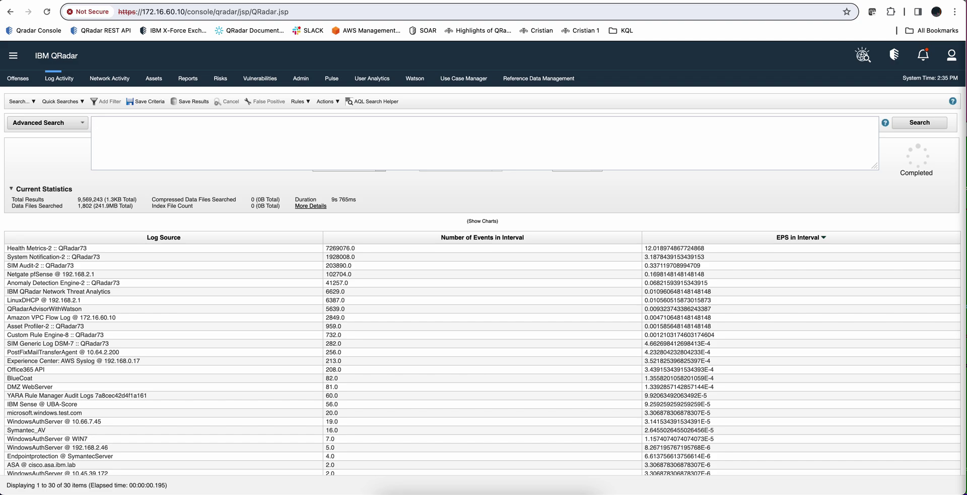
pyautogui.press('super+v')
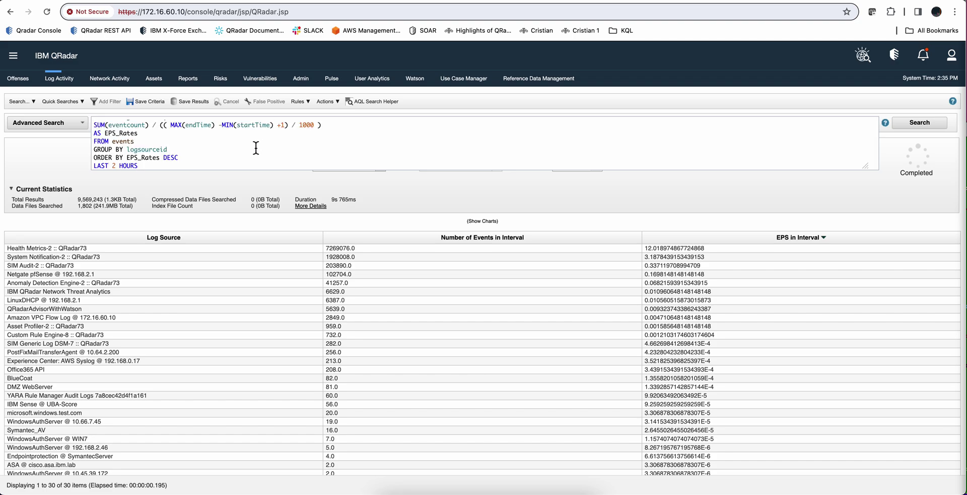
pyautogui.scroll(2, 256, 148)
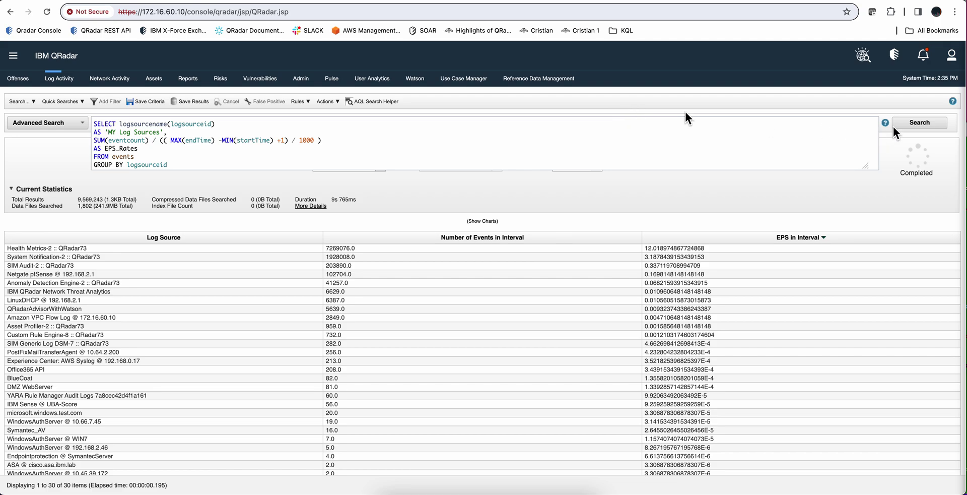
pyautogui.click(910, 123)
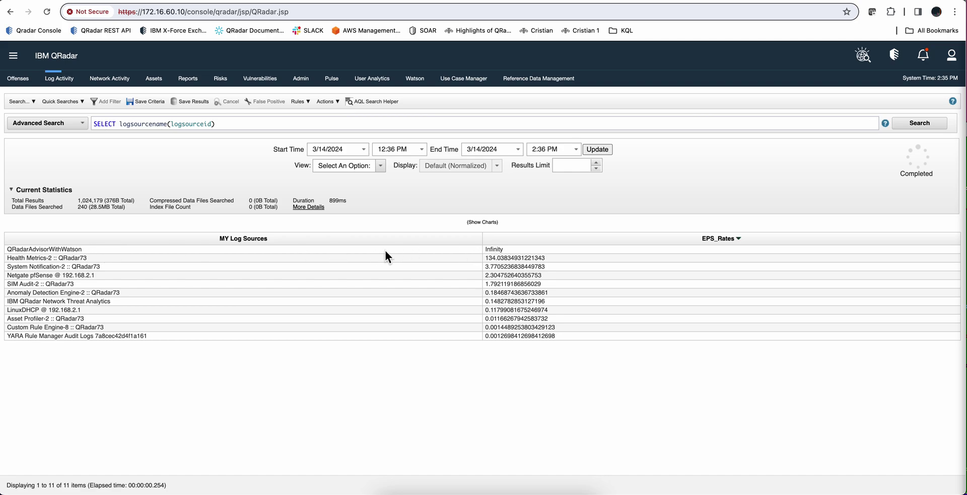
# Change the MY Log Sources alias to double quotes and rerun the search
pyautogui.click(242, 122)
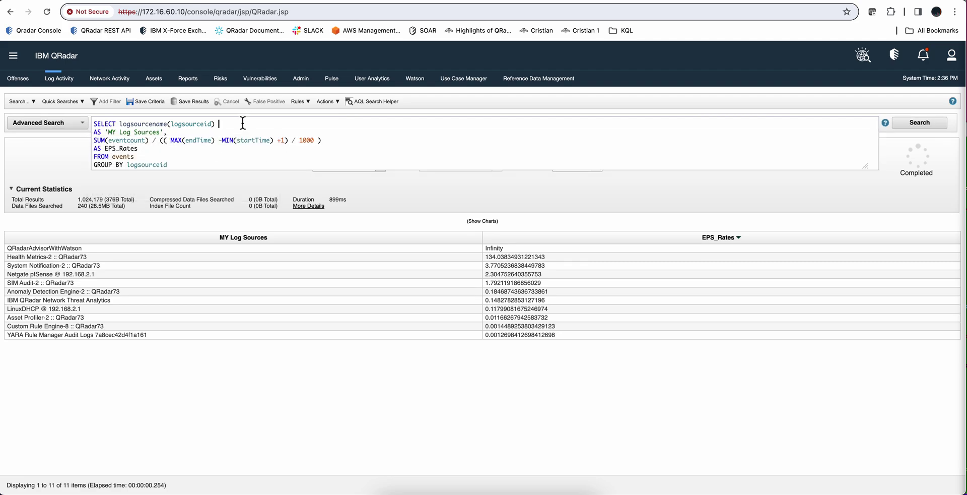
pyautogui.press('Down')
pyautogui.press('BackSpace')
pyautogui.press('BackSpace')
pyautogui.press('BackSpace')
pyautogui.write('",')
pyautogui.press('Left')
pyautogui.press('Left')
pyautogui.press('Left')
pyautogui.press('Left')
pyautogui.press('Left')
pyautogui.press('Left')
pyautogui.press('Left')
pyautogui.press('Left')
pyautogui.press('Left')
pyautogui.press('BackSpace')
pyautogui.write('"')
pyautogui.click(911, 120)
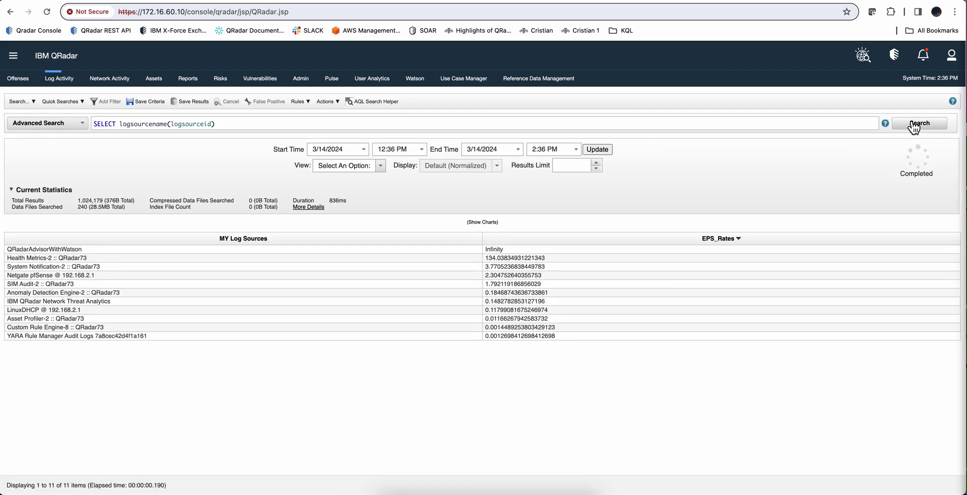
# Remove the quotes around the MY Log Sources alias and rerun the search
pyautogui.click(208, 122)
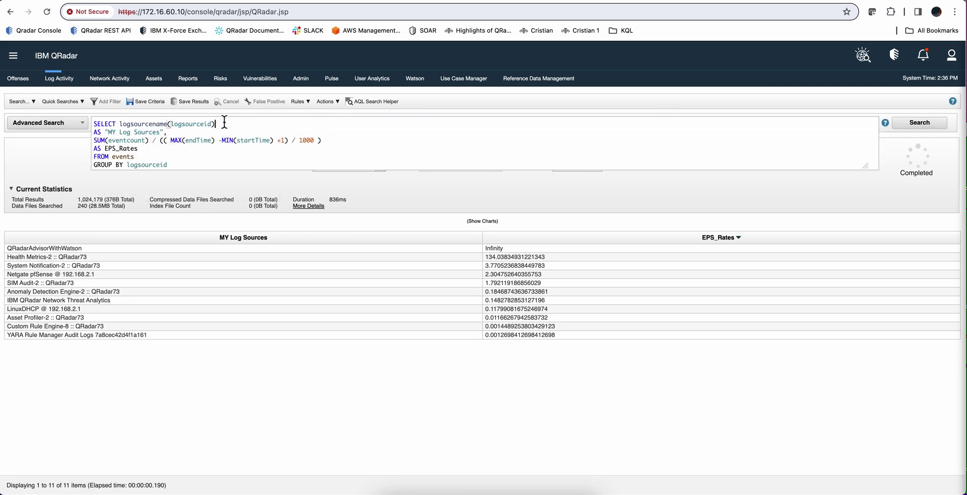
pyautogui.click(164, 132)
pyautogui.press('BackSpace')
pyautogui.press('Left')
pyautogui.press('Left')
pyautogui.press('Left')
pyautogui.press('Left')
pyautogui.press('Left')
pyautogui.press('Left')
pyautogui.press('Left')
pyautogui.press('Left')
pyautogui.press('Left')
pyautogui.press('Left')
pyautogui.press('Left')
pyautogui.press('Left')
pyautogui.press('Left')
pyautogui.press('BackSpace')
pyautogui.click(928, 126)
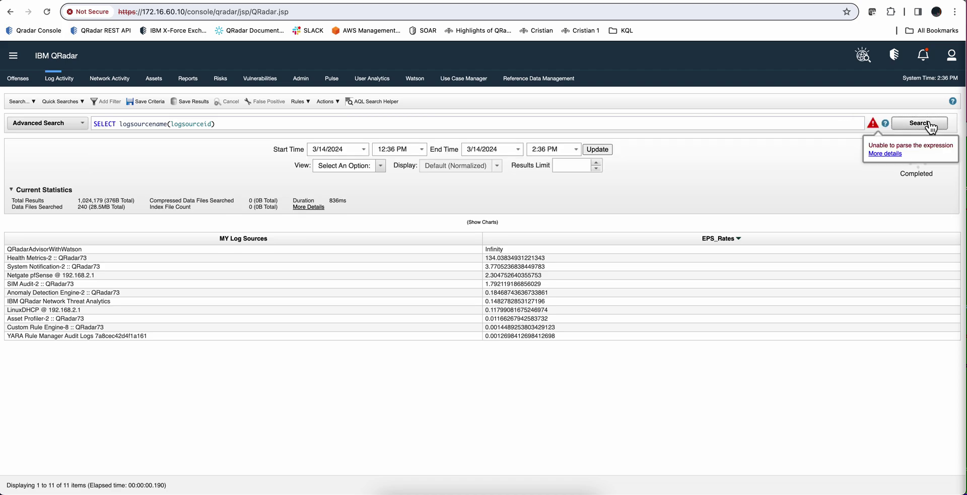
# View the parse error details: missing FROM at 'Log'
pyautogui.click(879, 154)
pyautogui.click(416, 212)
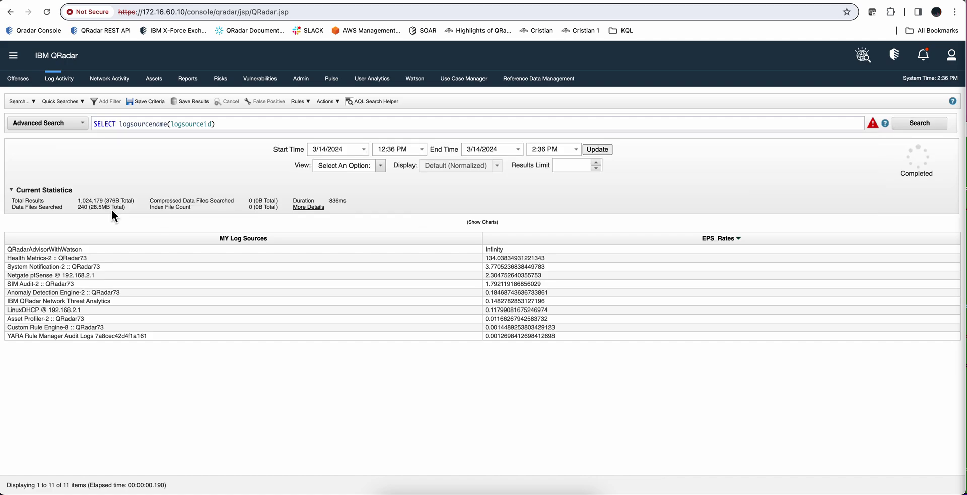
pyautogui.click(871, 125)
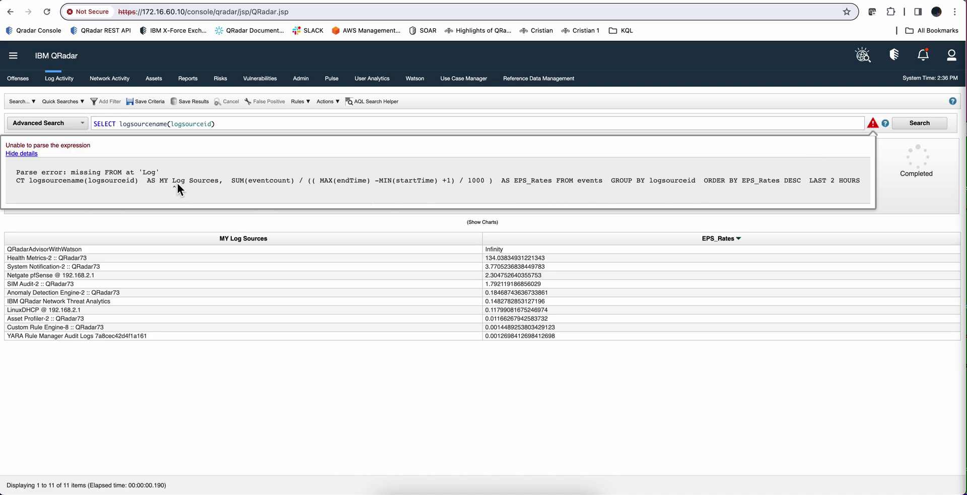
# Select the 'Event counts and event types per day' query in Reddit, then return to QRadar
pyautogui.hotkey('ctrl', 'Tab')
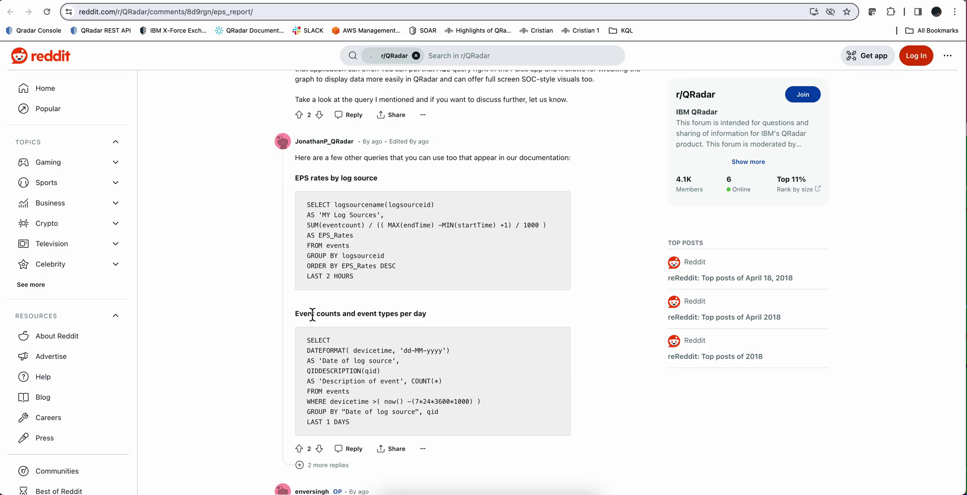
pyautogui.scroll(-1, 374, 336)
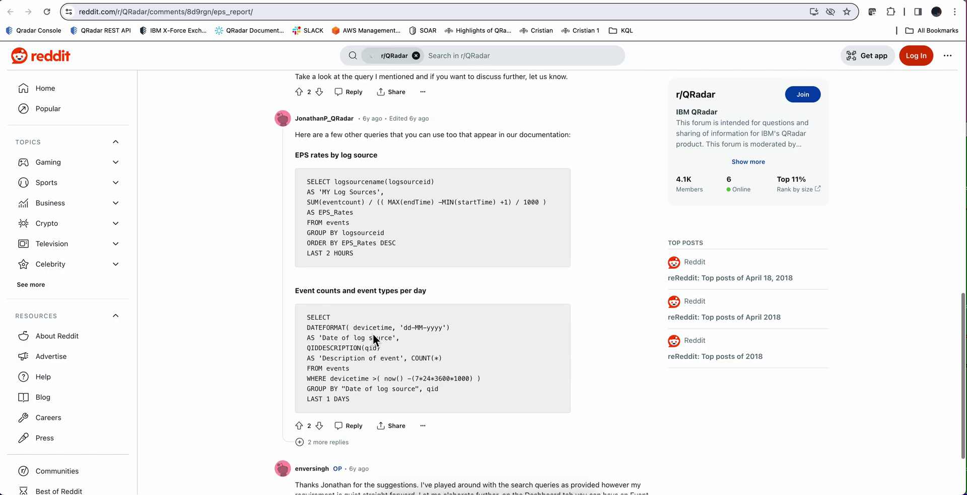
pyautogui.scroll(-1, 367, 328)
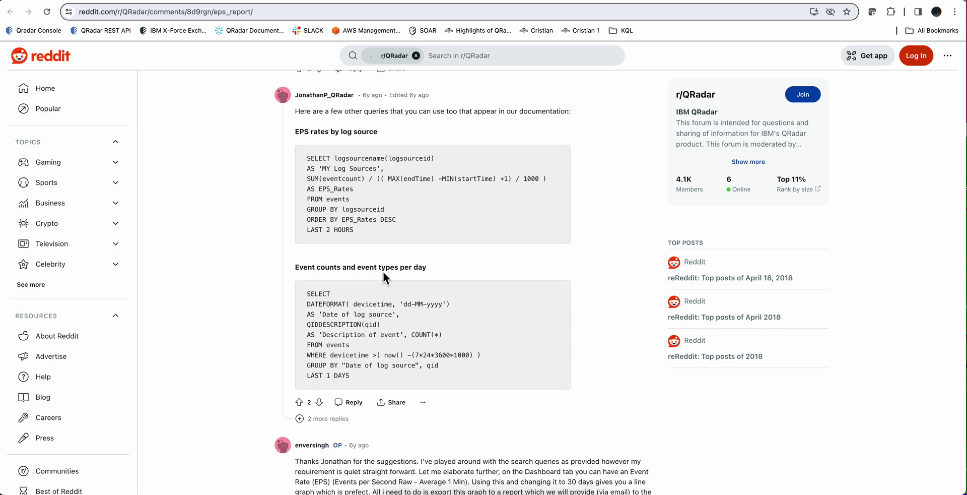
pyautogui.moveTo(351, 376); pyautogui.dragTo(308, 294)
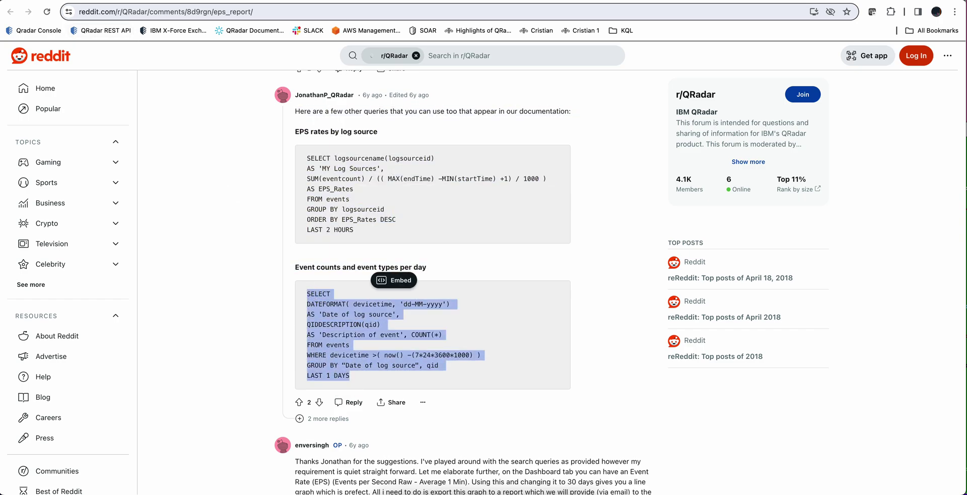
pyautogui.click(360, 2)
# Paste the event-counts-per-day query into the empty AQL box and run it
pyautogui.click(187, 122)
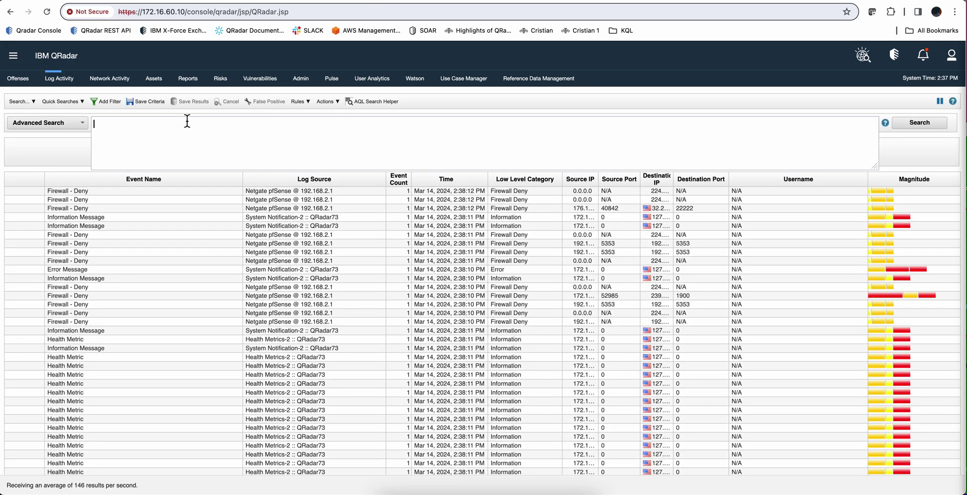
pyautogui.press('super+v')
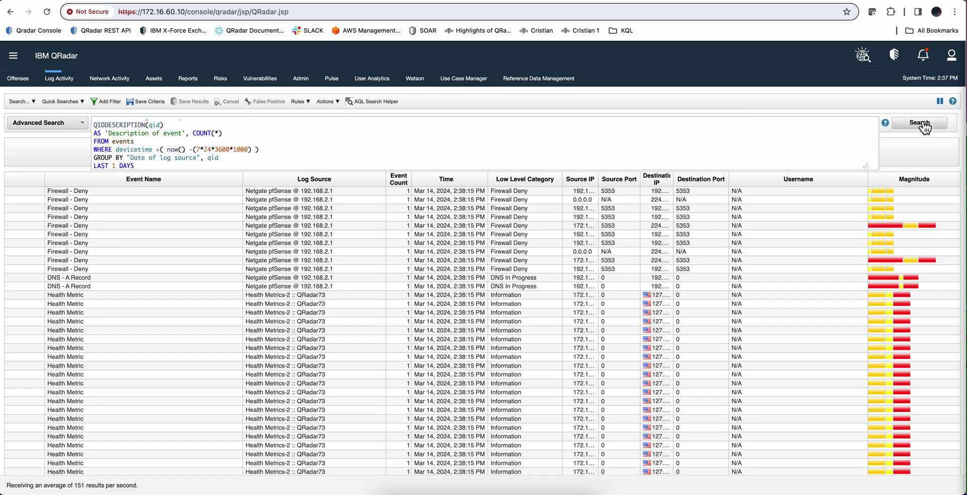
pyautogui.click(919, 123)
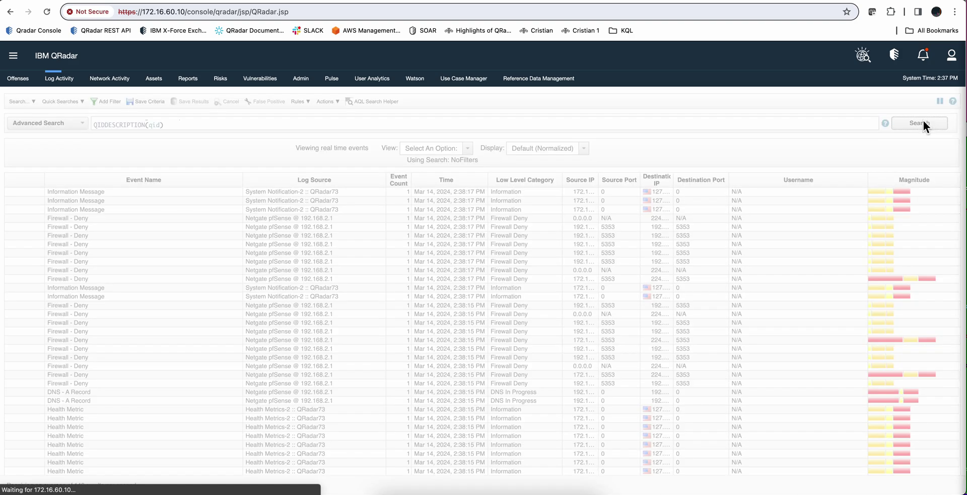